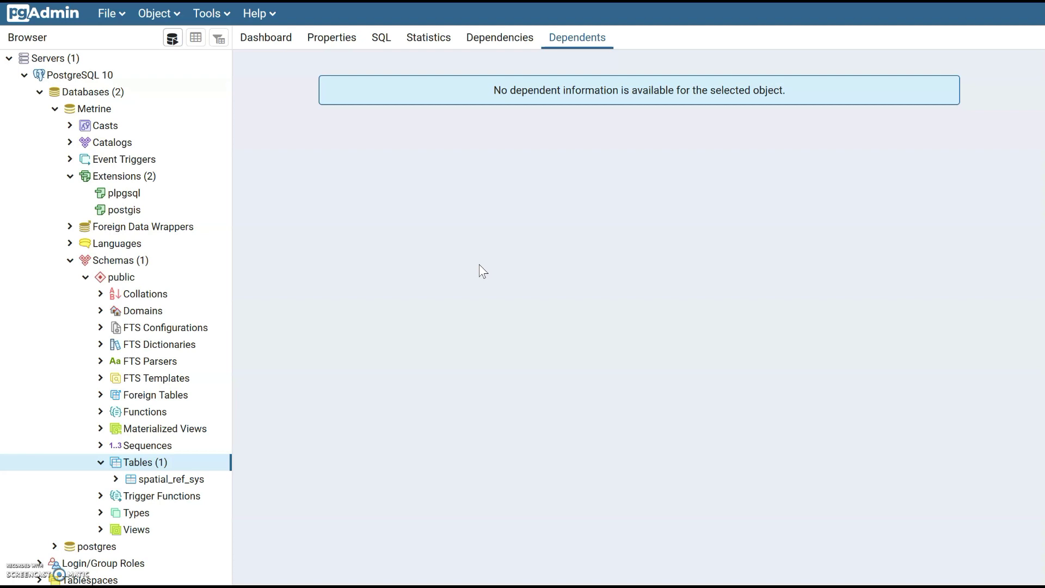
Expand Metrine's extensions and public schema tables to show postgis and spatial_ref_sys
{"action": "left_click", "coordinate": [407, 284]}
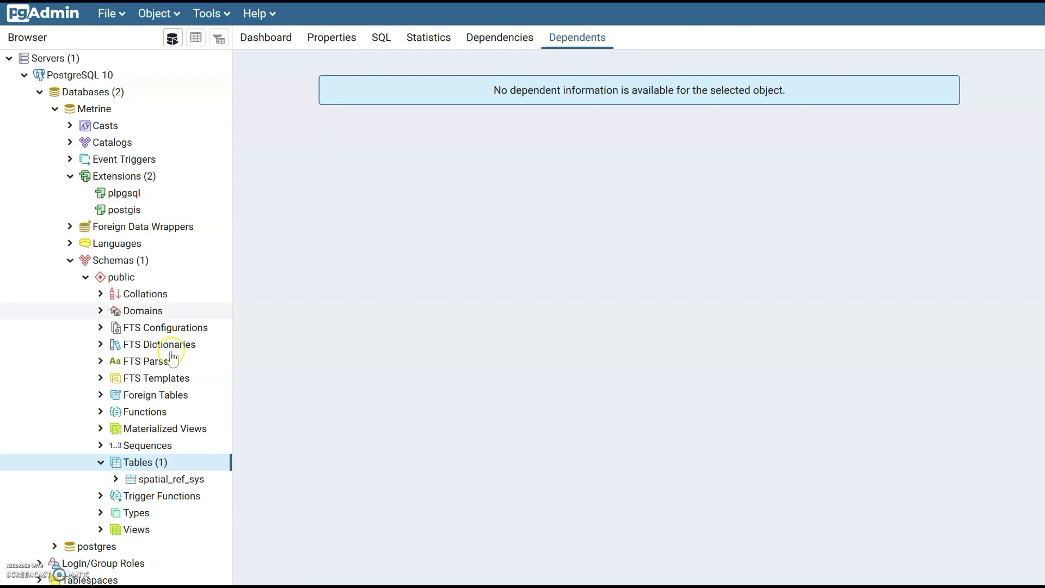
Search Windows for 'post' and launch the PostGIS 2.0 Shapefile and DBF Loader Exporter
{"action": "key", "text": "super+s"}
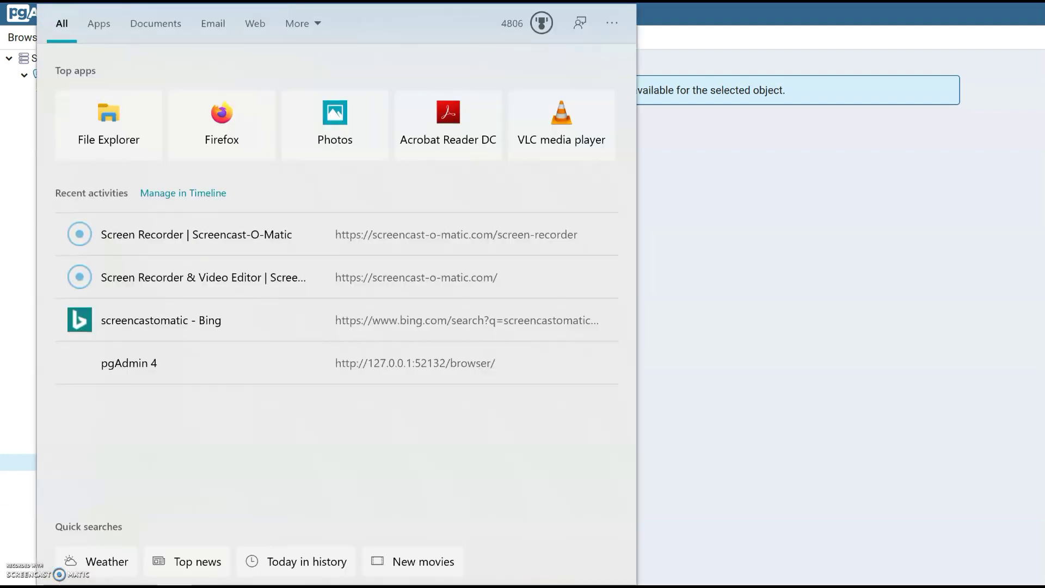
{"action": "type", "text": "post"}
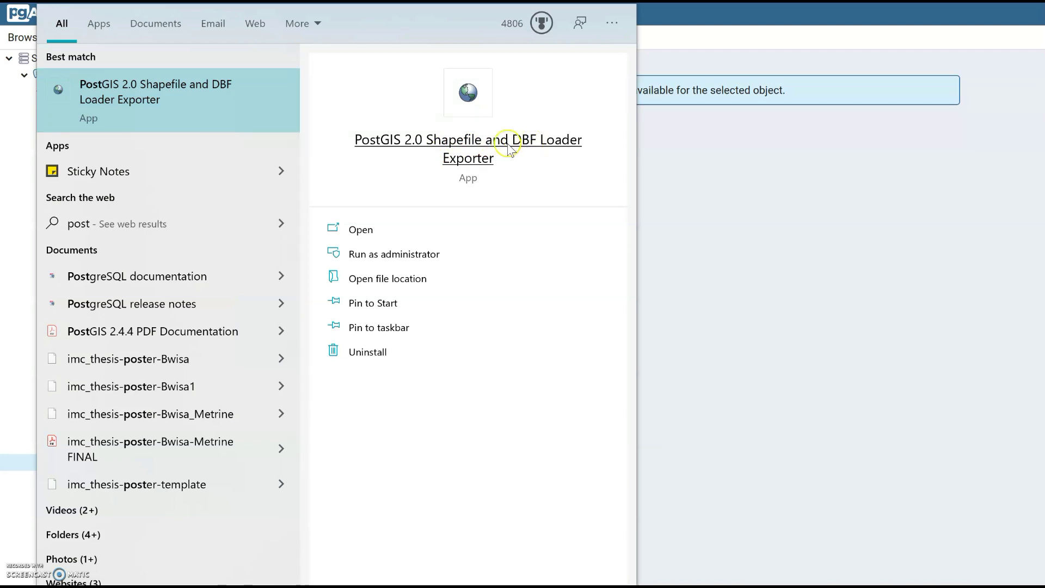
{"action": "left_click", "coordinate": [477, 161]}
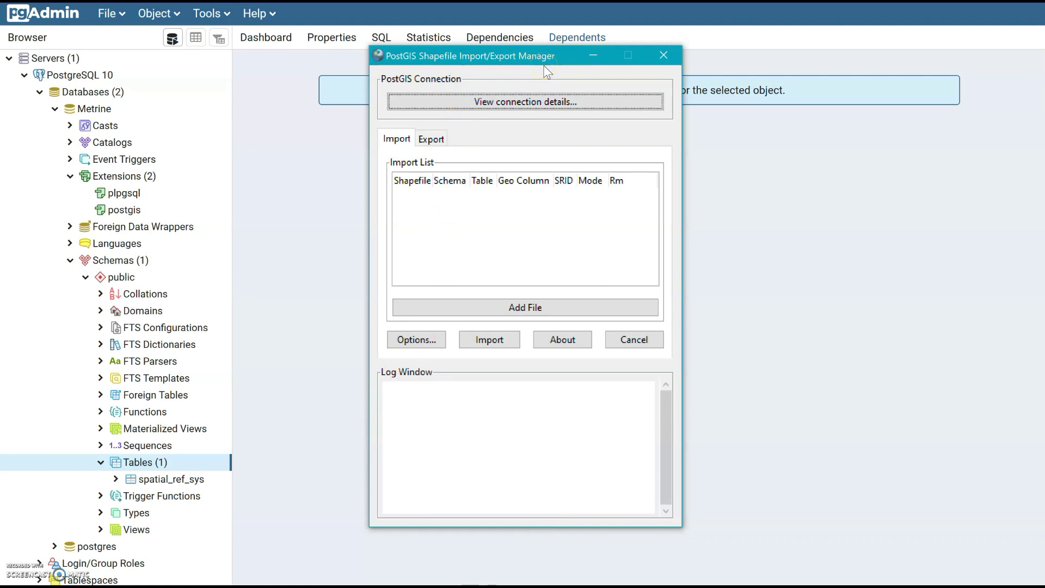
Connect the loader to database Metrine on localhost:5432 using the PostgreSQL username and password
{"action": "left_click", "coordinate": [494, 102]}
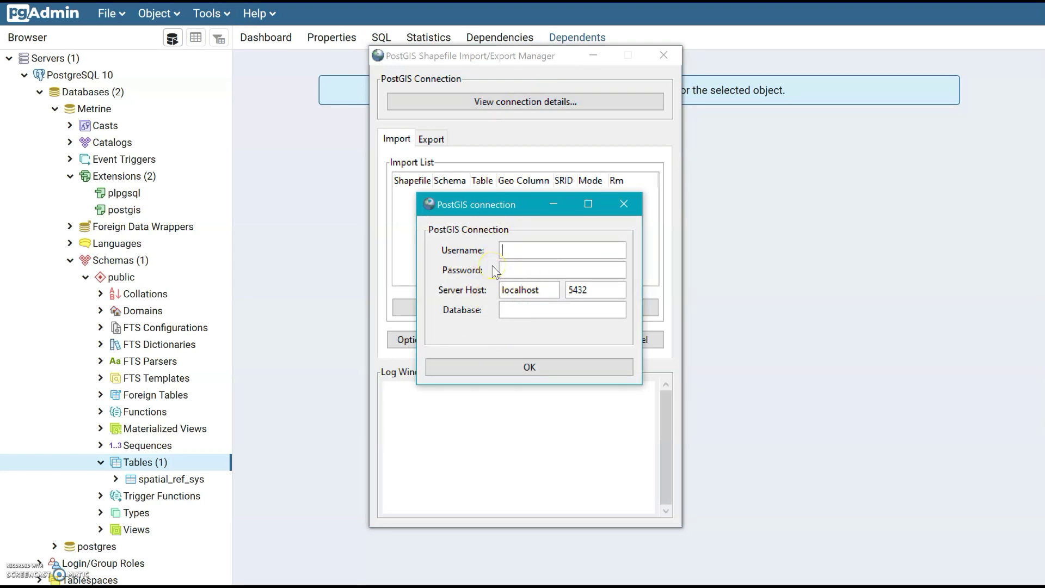
{"action": "left_click", "coordinate": [511, 251]}
{"action": "type", "text": "postgres"}
{"action": "left_click", "coordinate": [522, 268]}
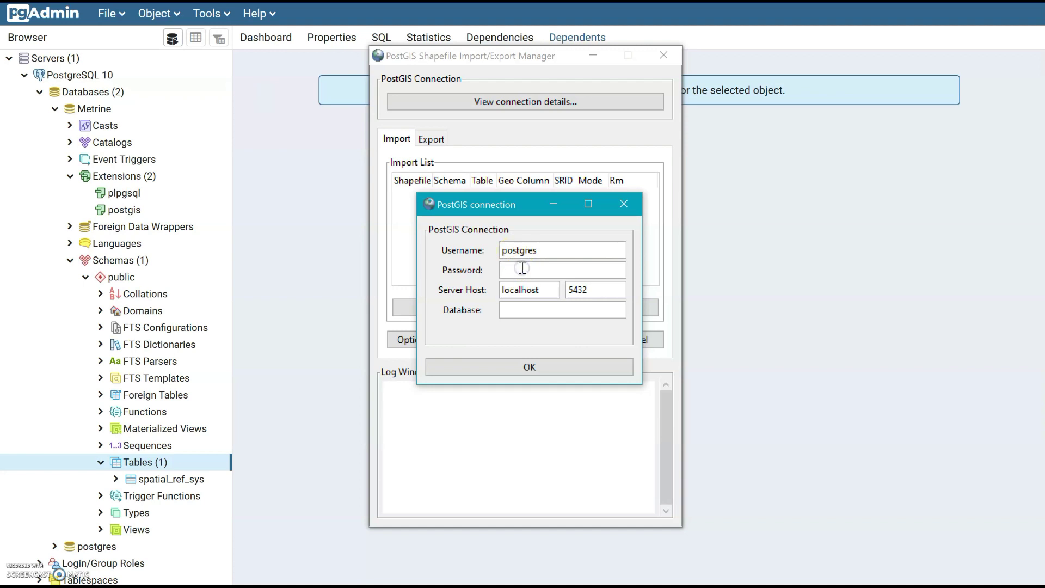
{"action": "type", "text": "1234567891011"}
{"action": "left_click", "coordinate": [514, 297]}
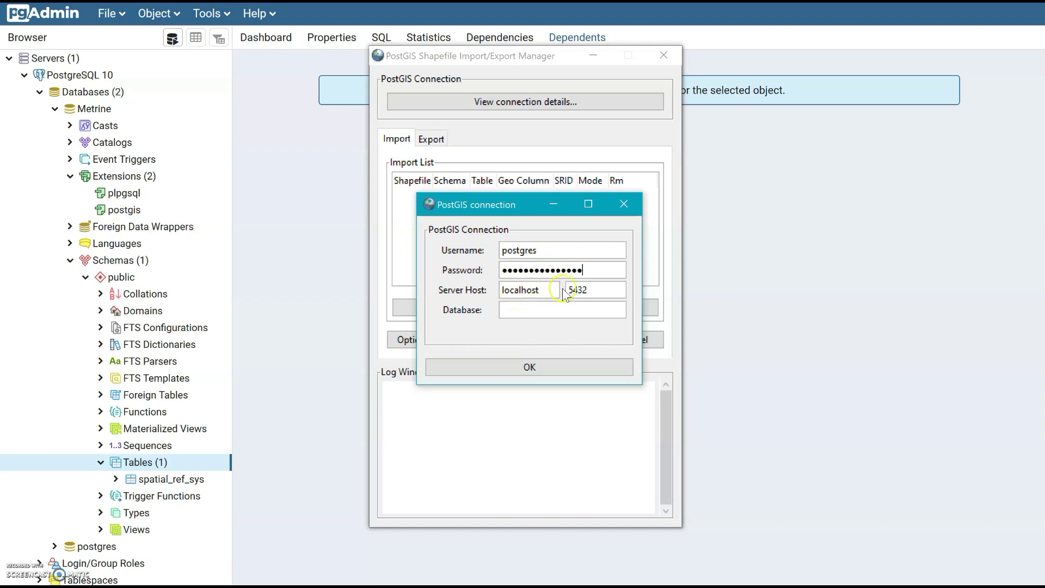
{"action": "left_click", "coordinate": [517, 310]}
{"action": "type", "text": "Metrine"}
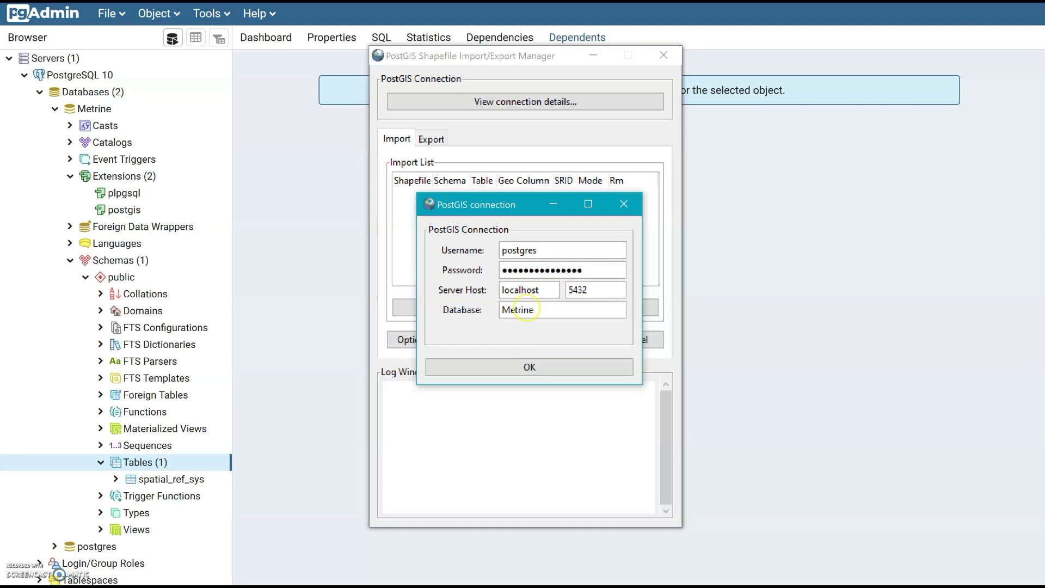
{"action": "left_click", "coordinate": [538, 366]}
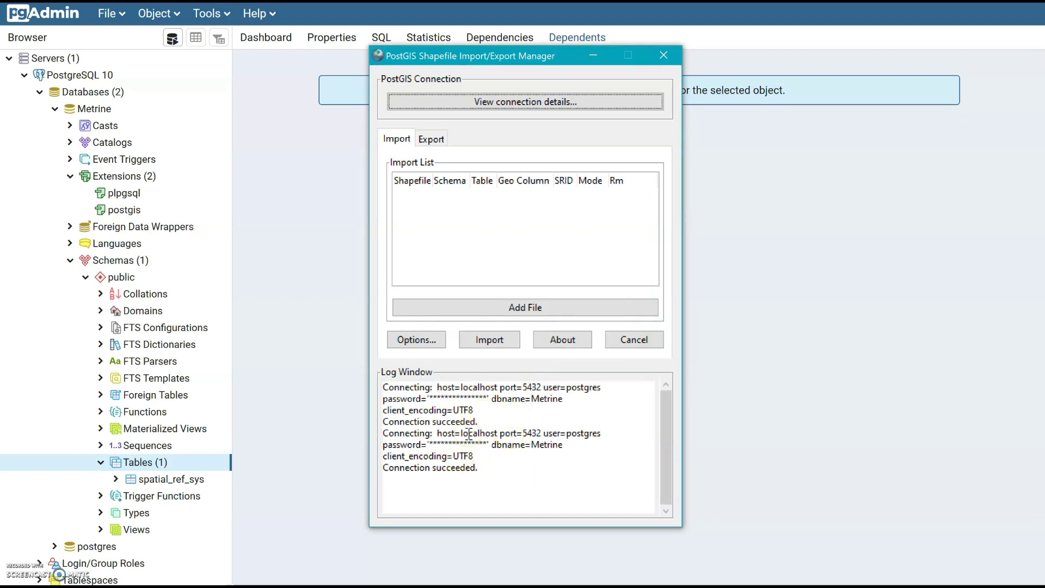
Add airports.shp from Desktop > QGIS_Tutorial > DATA to the import list as public.airports
{"action": "left_click", "coordinate": [423, 143]}
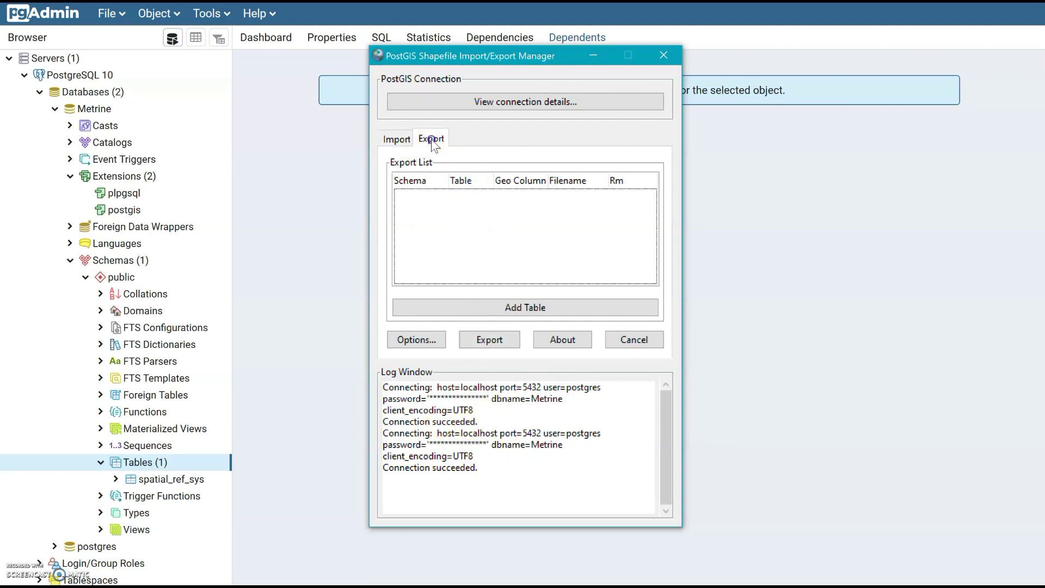
{"action": "left_click", "coordinate": [395, 140]}
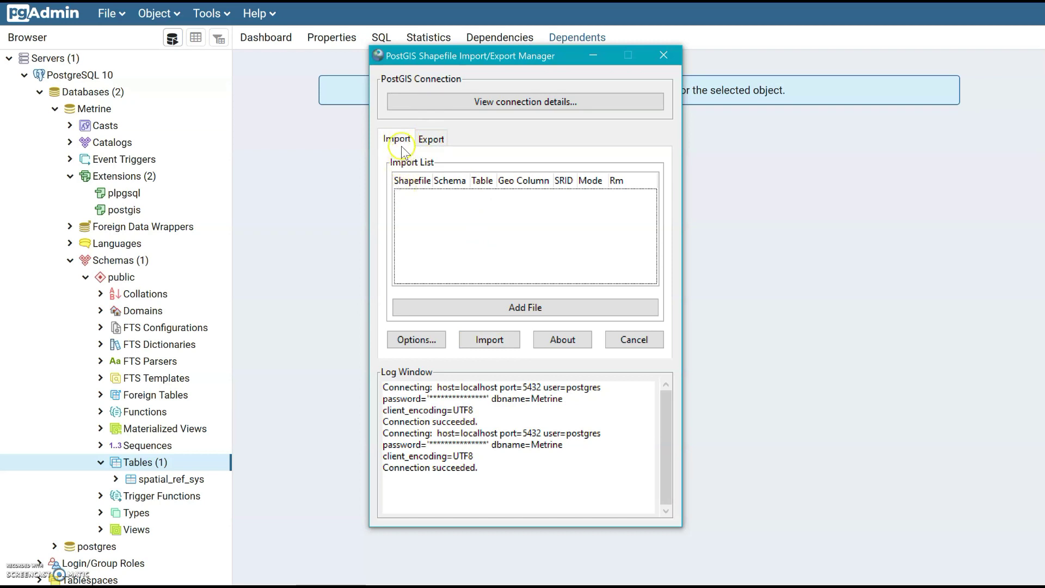
{"action": "left_click", "coordinate": [525, 307]}
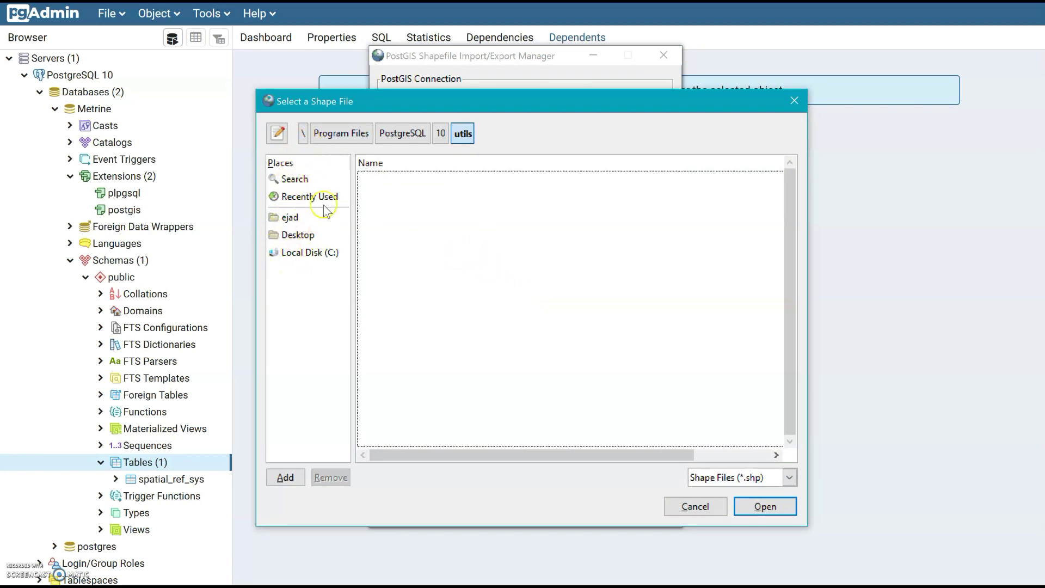
{"action": "left_click", "coordinate": [300, 253]}
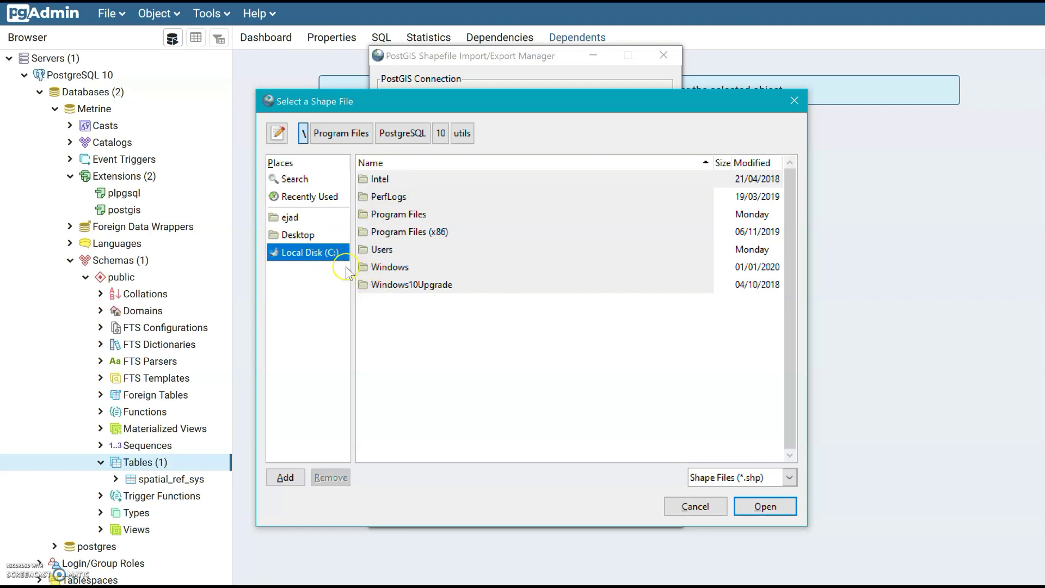
{"action": "left_click", "coordinate": [290, 218]}
{"action": "left_click", "coordinate": [294, 234]}
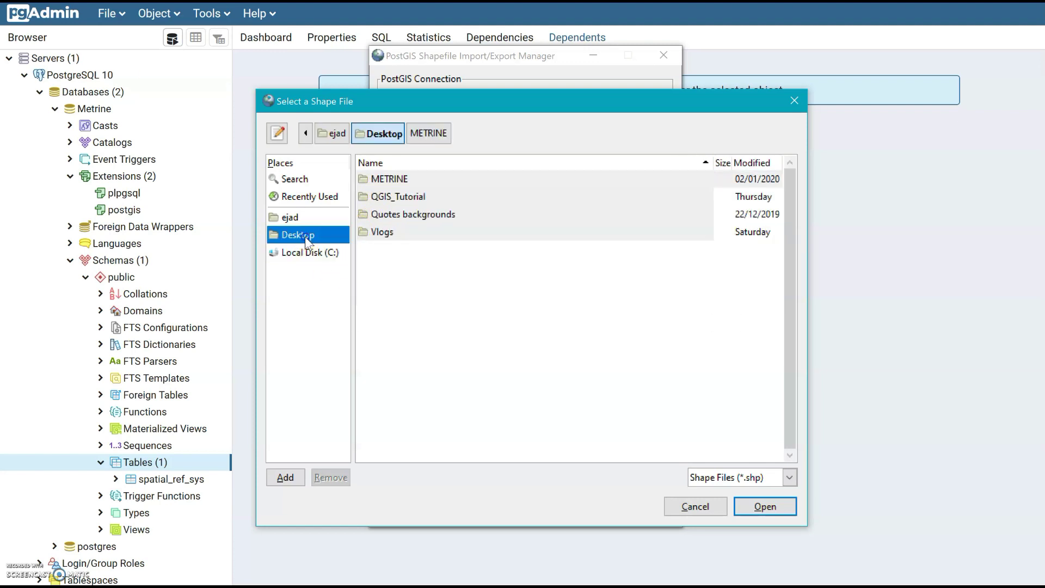
{"action": "double_click", "coordinate": [387, 198]}
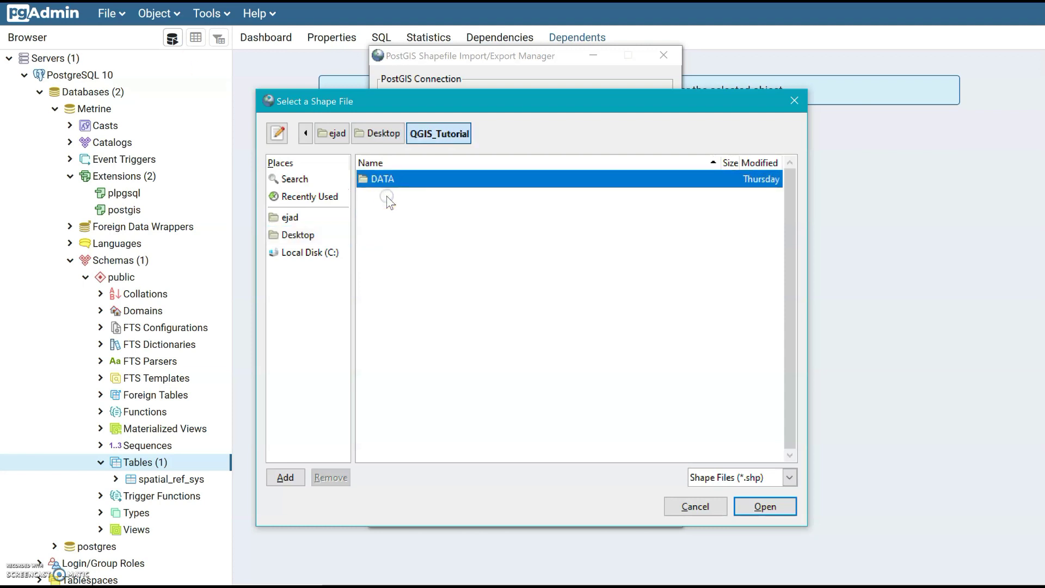
{"action": "double_click", "coordinate": [384, 180]}
{"action": "left_click", "coordinate": [386, 182]}
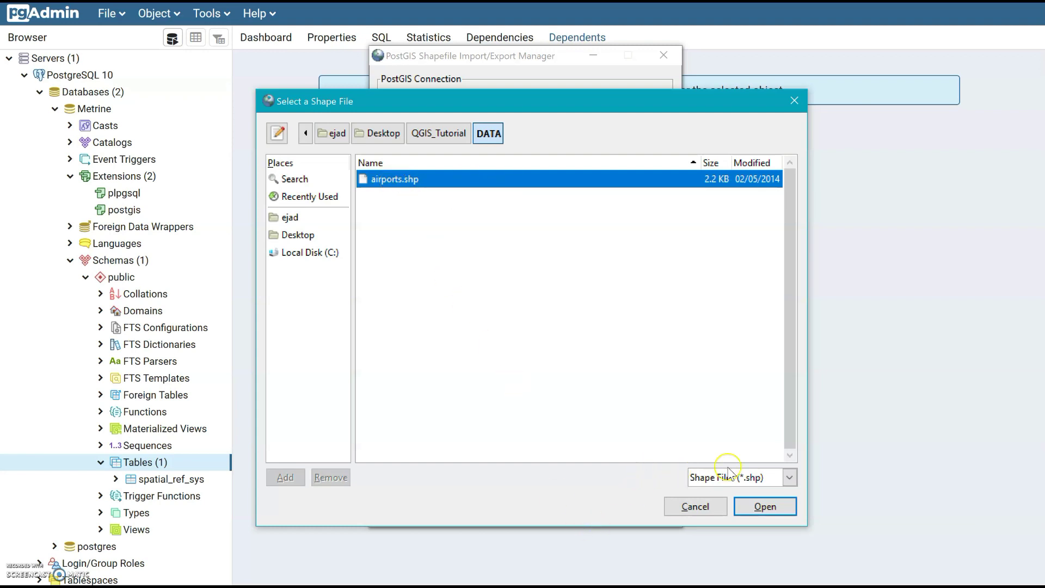
{"action": "left_click", "coordinate": [757, 507]}
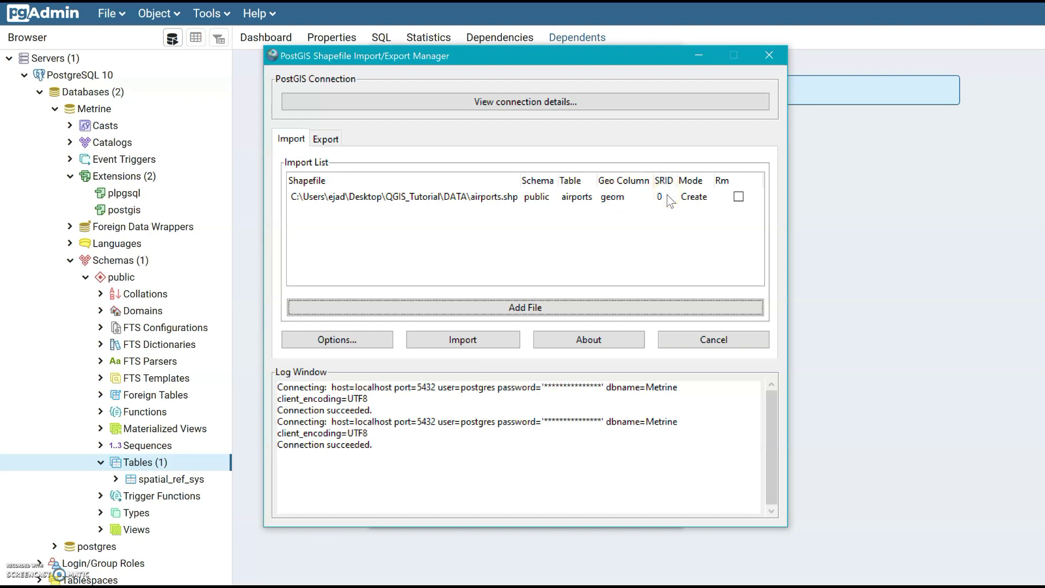
Try changing the SRID of the airports row, typing 4 in the cell
{"action": "left_click", "coordinate": [331, 64]}
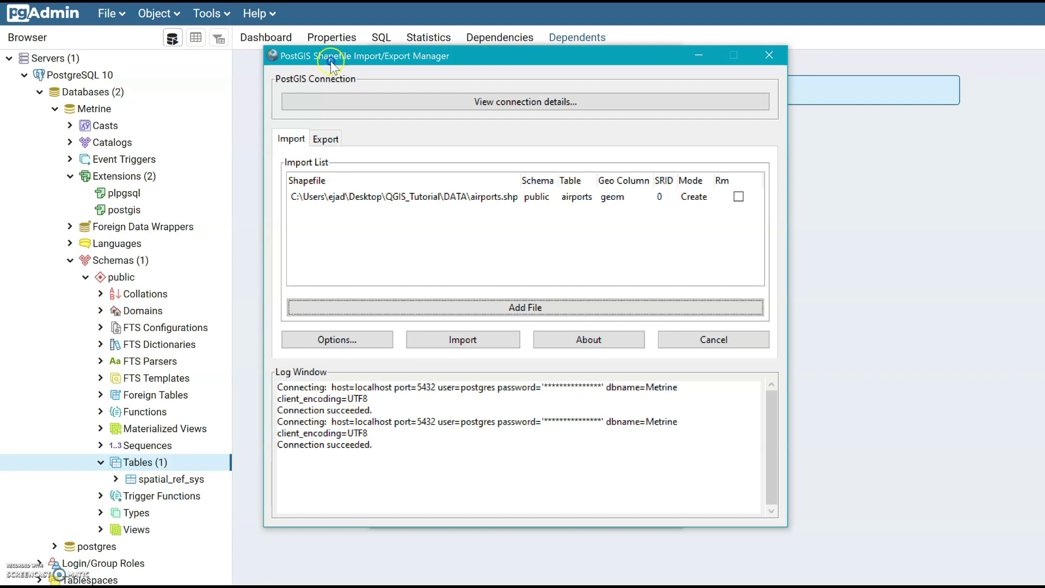
{"action": "double_click", "coordinate": [660, 197]}
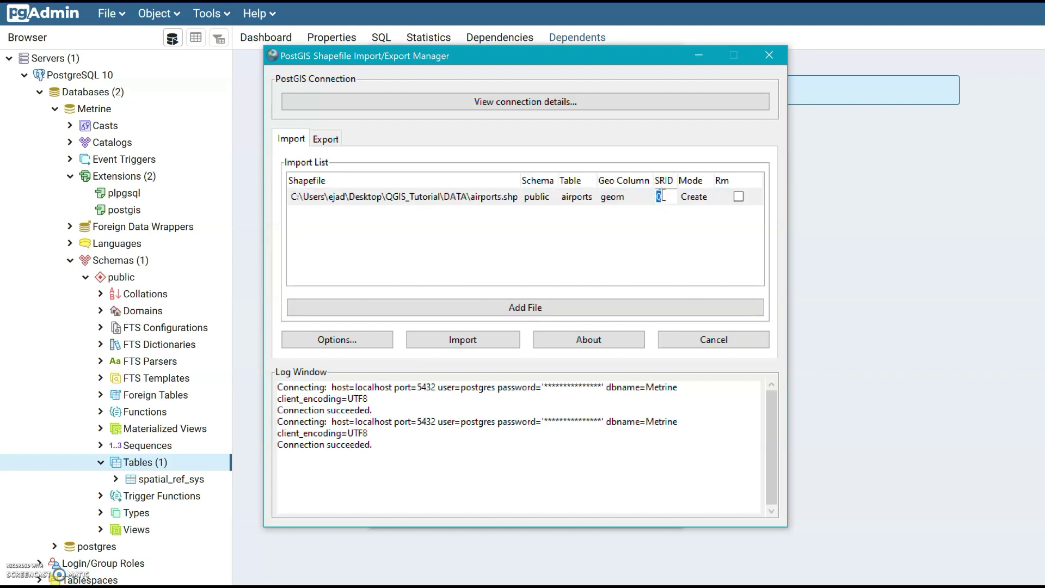
{"action": "type", "text": "4326"}
{"action": "left_click", "coordinate": [514, 201]}
{"action": "left_click", "coordinate": [680, 211]}
Import airports.shp into Metrine and check the log for completion
{"action": "left_click", "coordinate": [482, 340]}
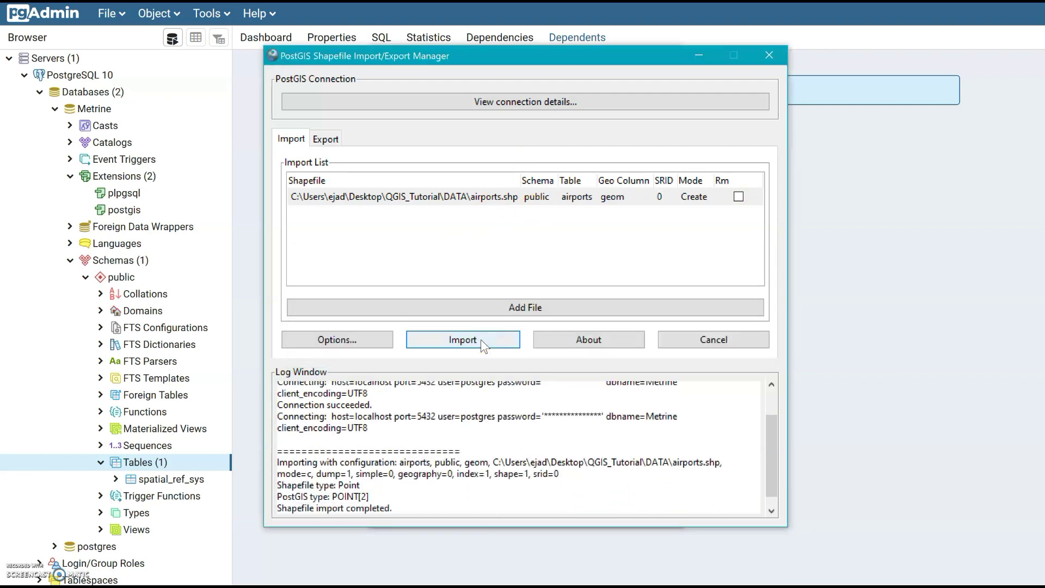
{"action": "scroll", "coordinate": [387, 434], "scroll_direction": "down", "scroll_amount": 1}
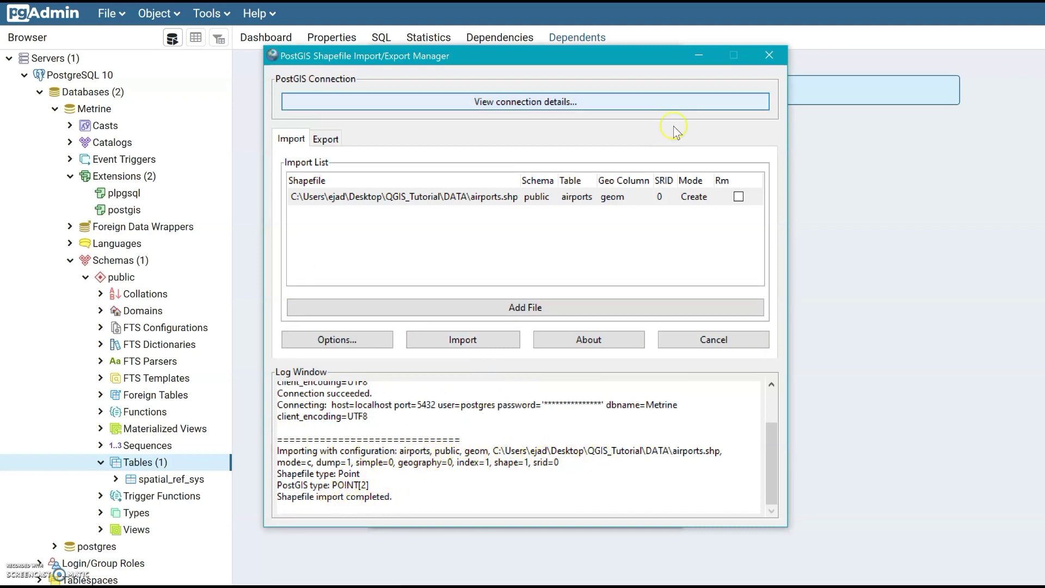
{"action": "left_click", "coordinate": [770, 55]}
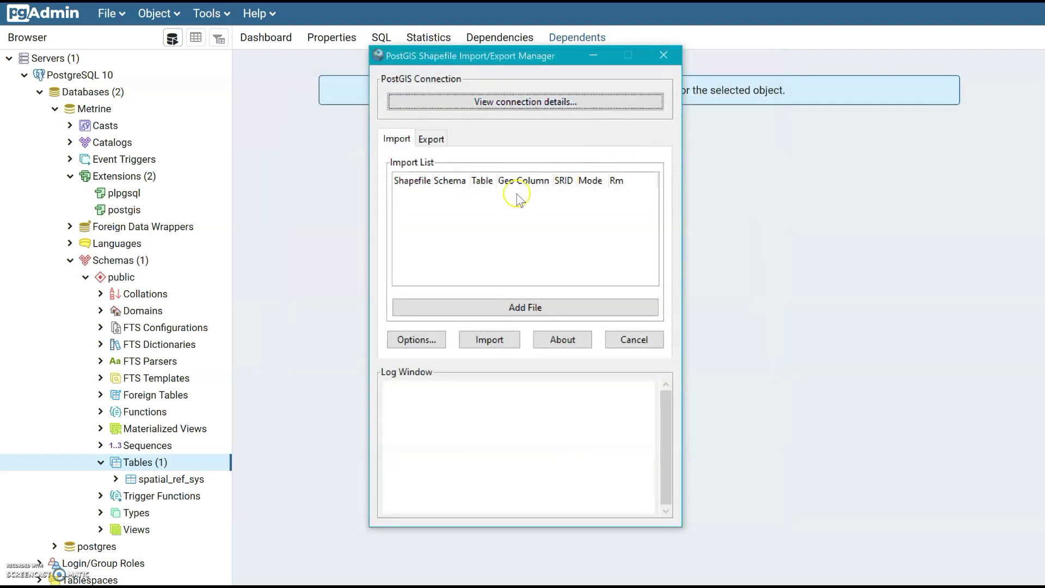
Close the import manager and refresh the Databases group in pgAdmin
{"action": "left_click", "coordinate": [664, 55]}
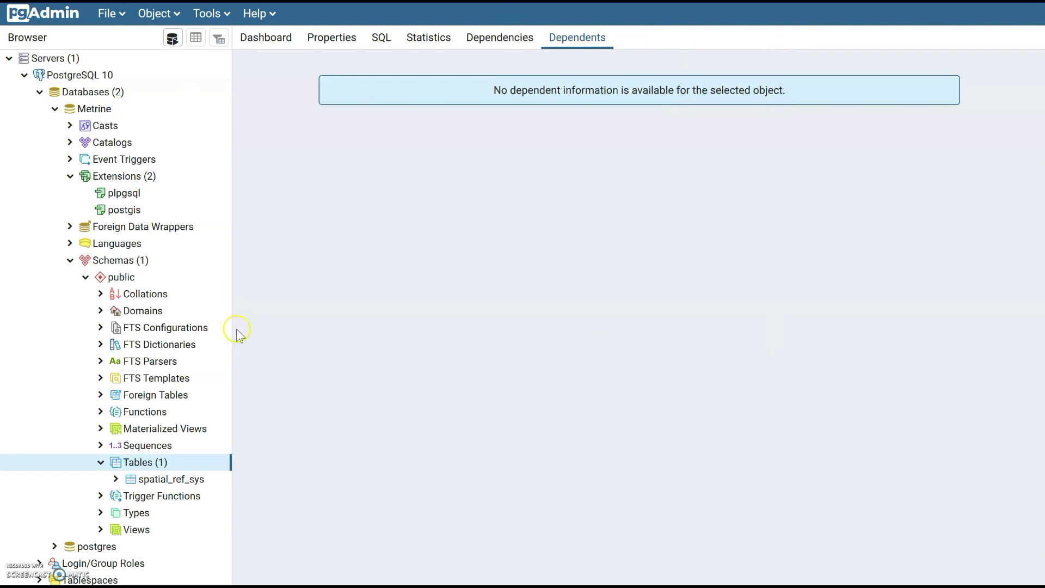
{"action": "double_click", "coordinate": [89, 97]}
{"action": "right_click", "coordinate": [87, 96]}
{"action": "left_click", "coordinate": [140, 142]}
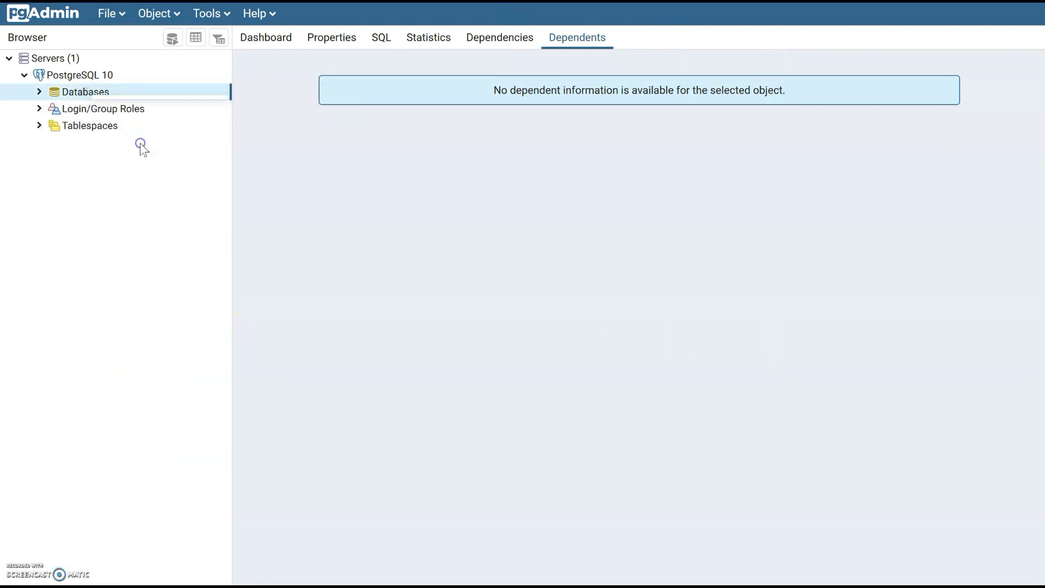
Expand Metrine > Schemas > public > Tables and select airports to view its dependents
{"action": "left_click", "coordinate": [39, 93]}
{"action": "left_click", "coordinate": [55, 108]}
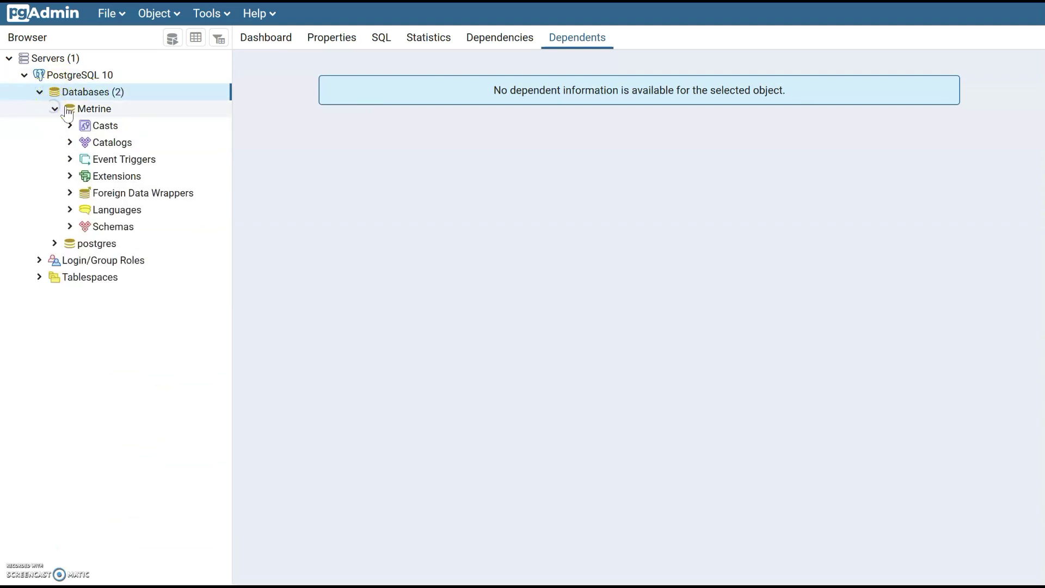
{"action": "left_click", "coordinate": [70, 226]}
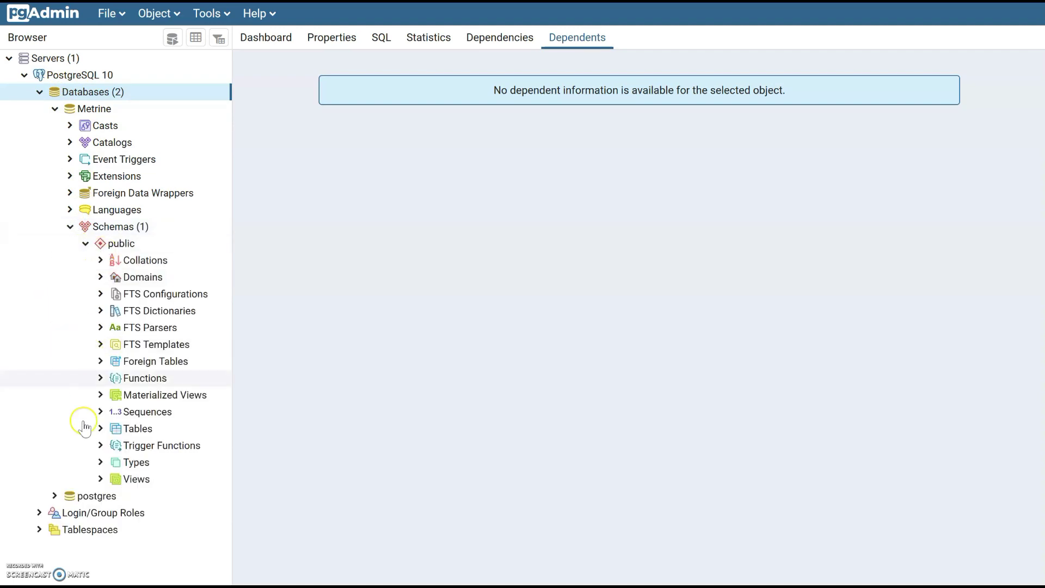
{"action": "left_click", "coordinate": [101, 428]}
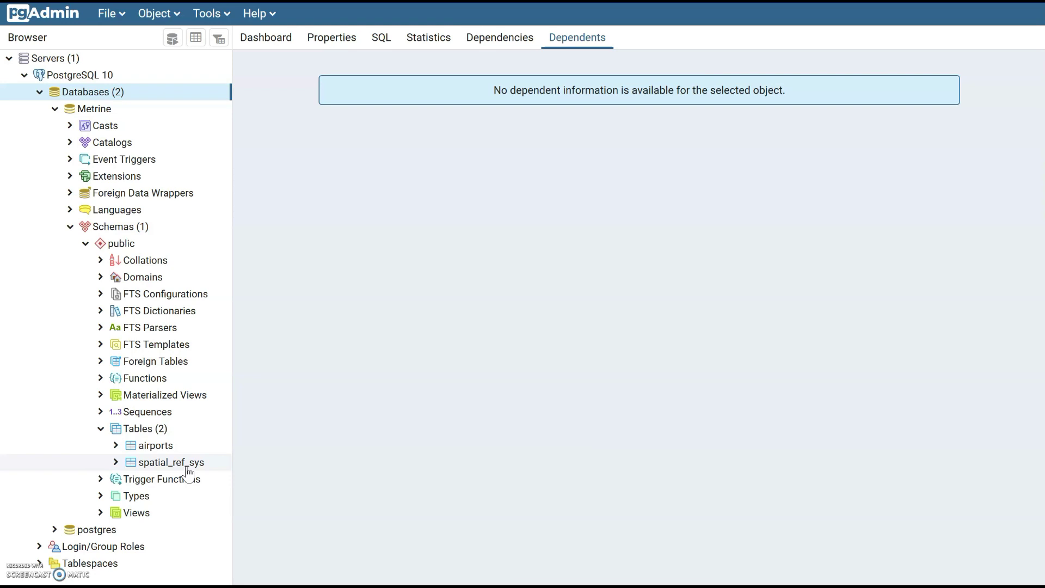
{"action": "left_click", "coordinate": [176, 463]}
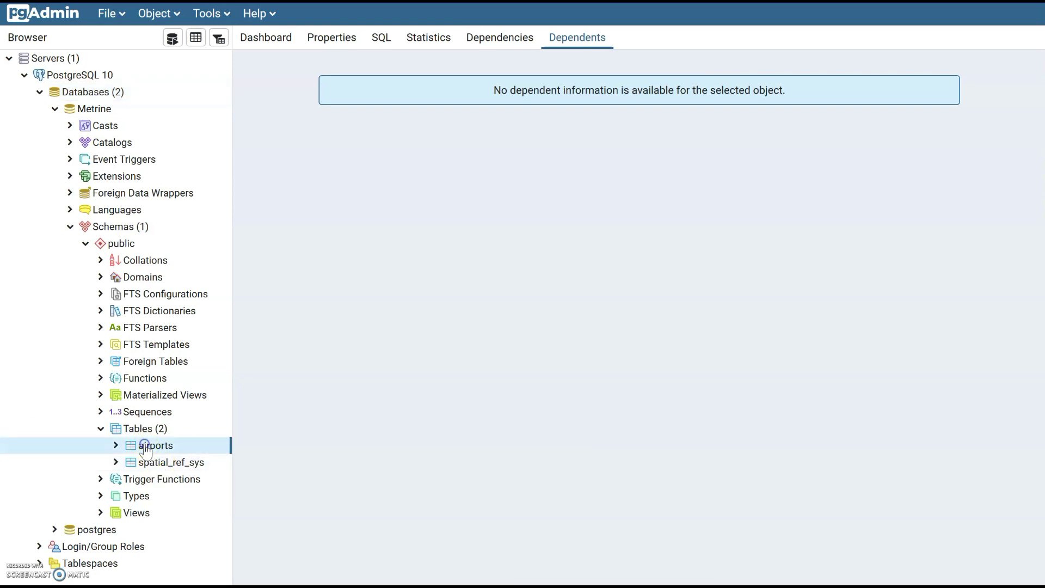
{"action": "left_click", "coordinate": [146, 450]}
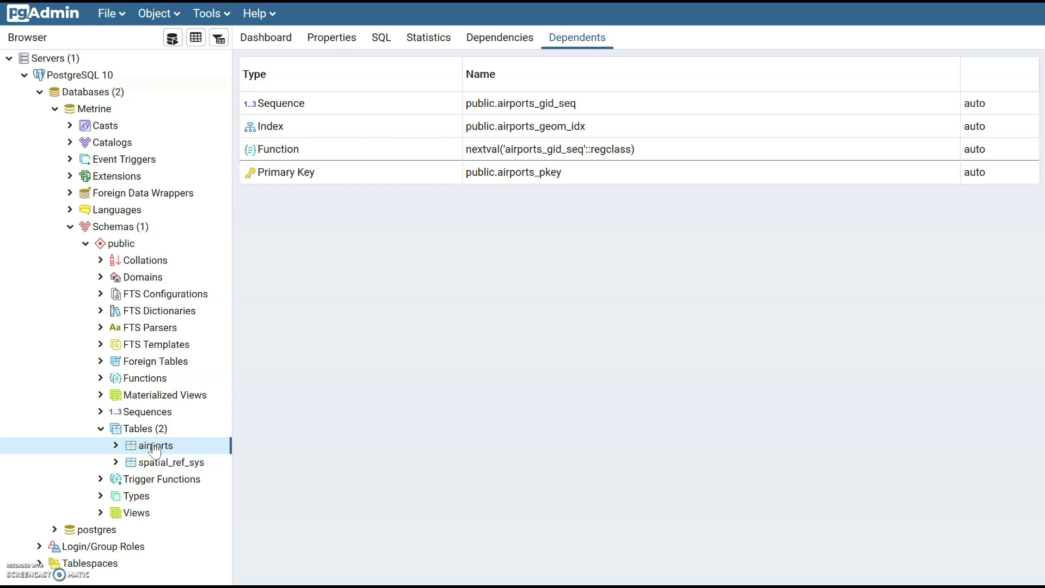
Open the Query Tool for Metrine from Tools, cancelling the Data Filter dialog
{"action": "left_click", "coordinate": [266, 115]}
{"action": "left_click", "coordinate": [224, 14]}
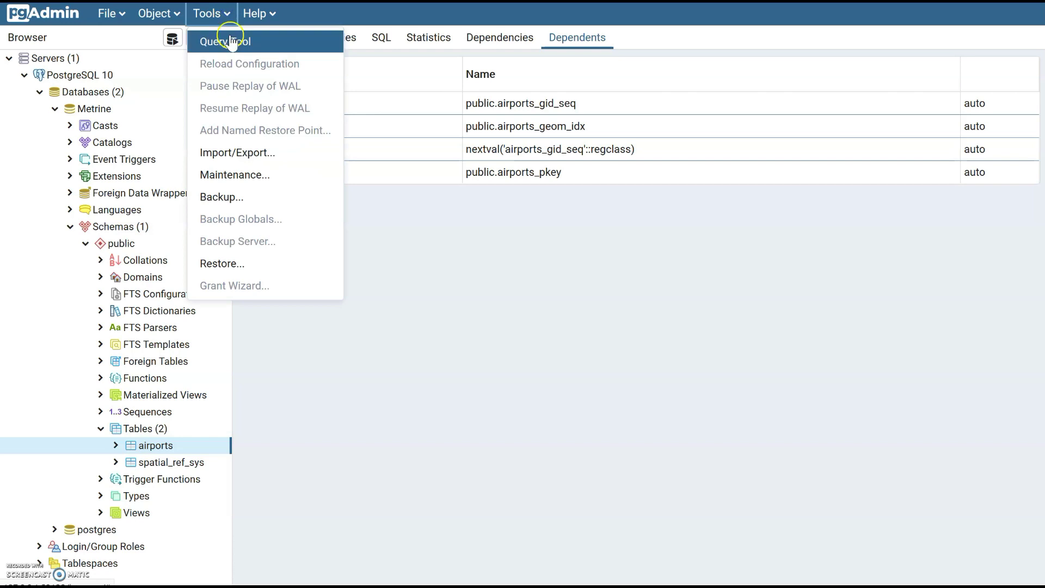
{"action": "left_click", "coordinate": [222, 41]}
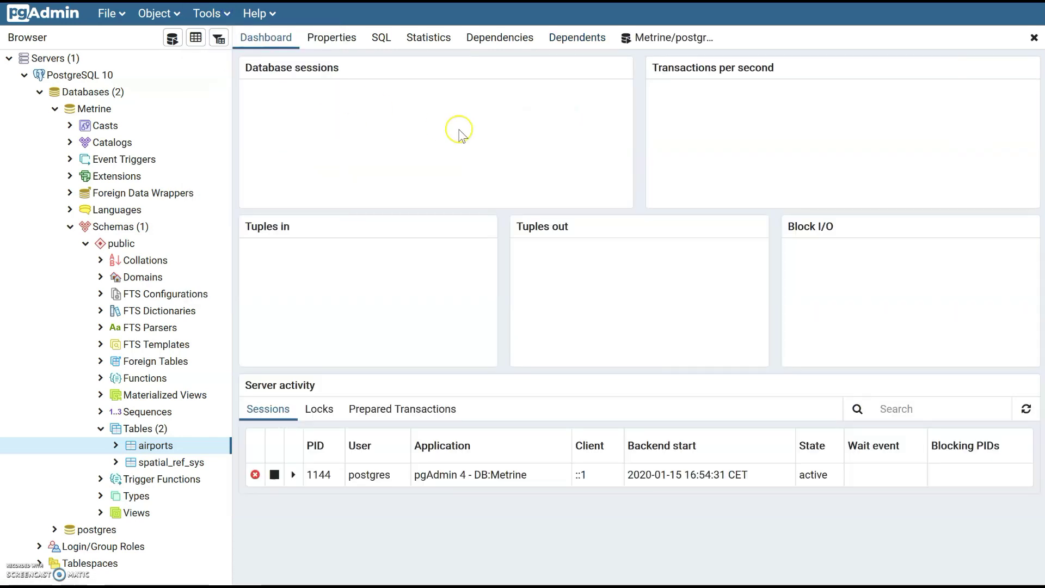
{"action": "left_click", "coordinate": [224, 39]}
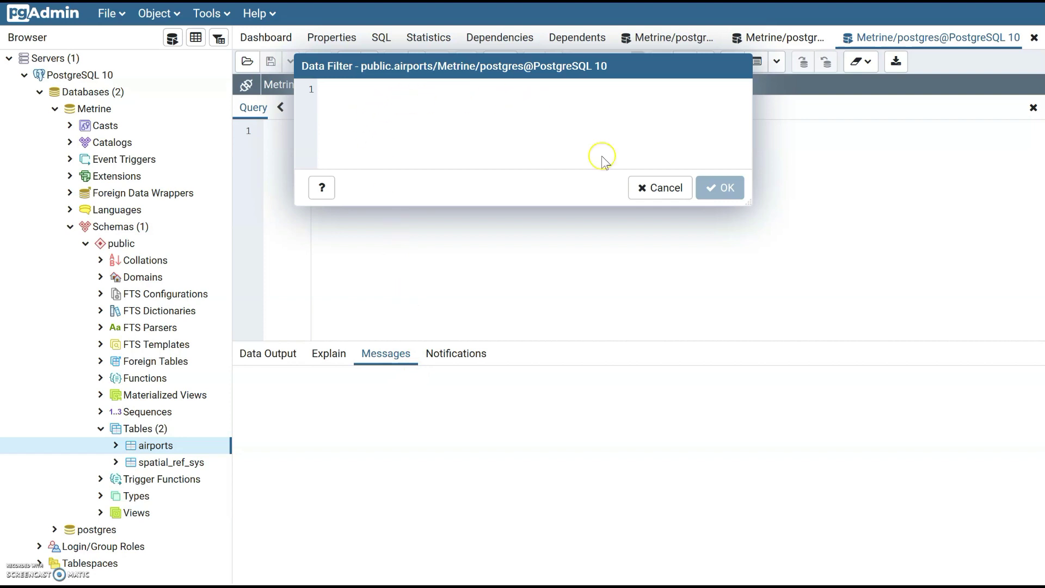
{"action": "left_click", "coordinate": [663, 187]}
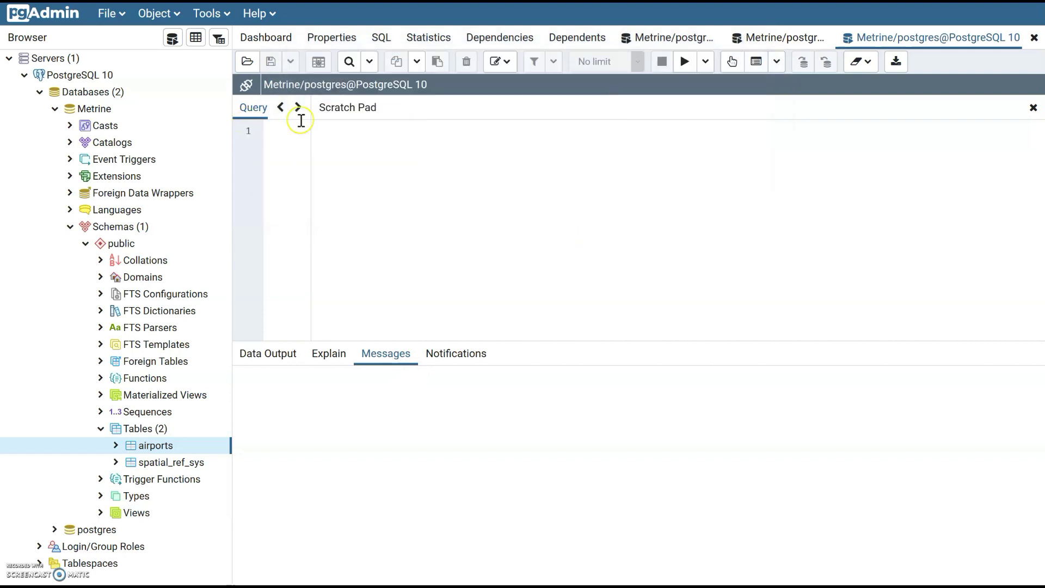
Dock the Scratch Pad as a side panel and widen the query editor
{"action": "left_click_drag", "start_coordinate": [342, 117], "coordinate": [726, 203]}
{"action": "left_click_drag", "start_coordinate": [663, 218], "coordinate": [908, 228]}
{"action": "left_click", "coordinate": [276, 129]}
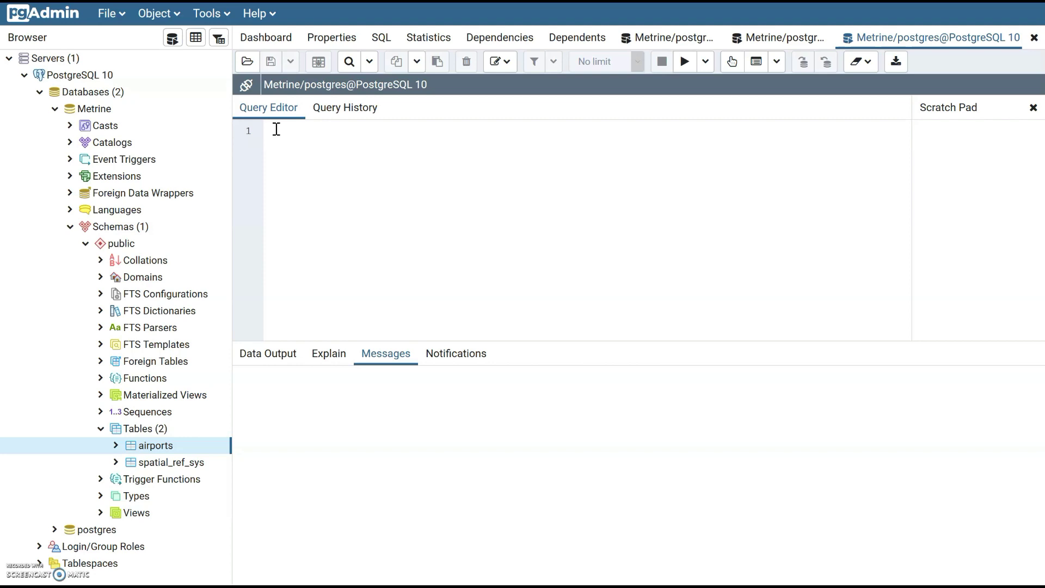
Write SELECT * FROM airports in the editor and execute it
{"action": "left_click", "coordinate": [286, 130]}
{"action": "type", "text": "s"}
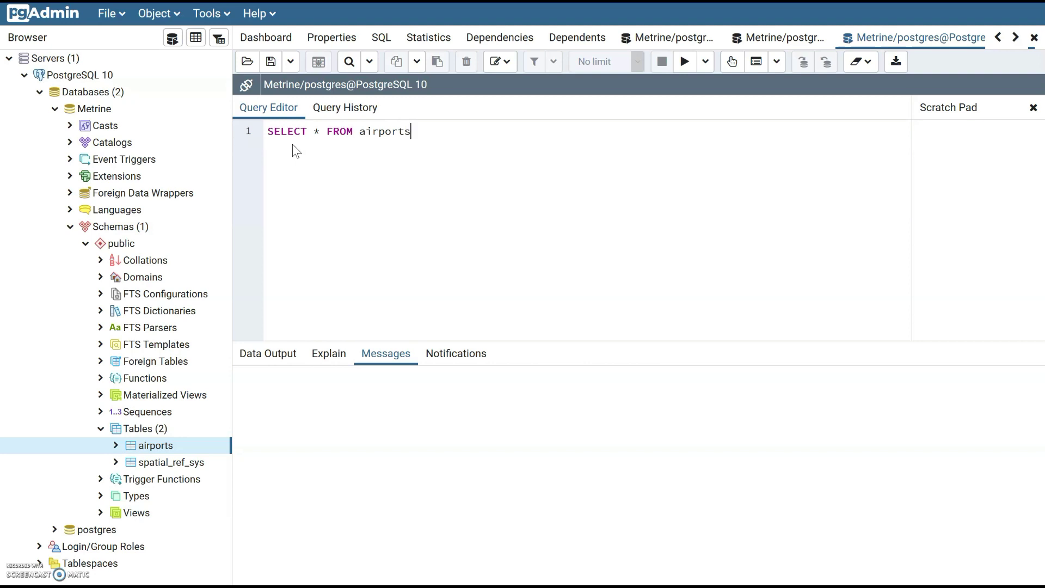
{"action": "left_click", "coordinate": [684, 62]}
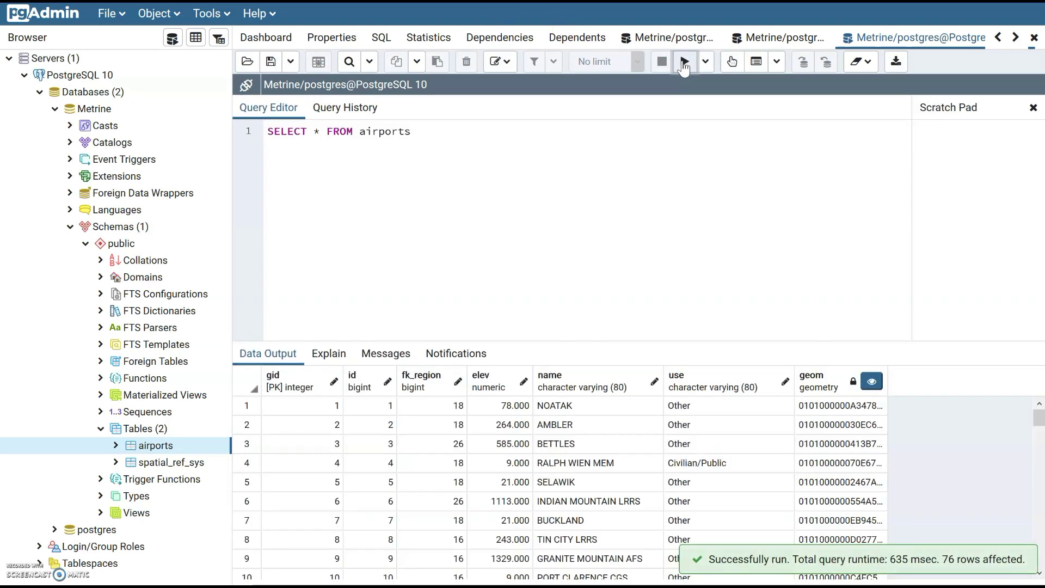
Browse the returned airport rows in Data Output and rerun the query with F5
{"action": "left_click", "coordinate": [340, 425]}
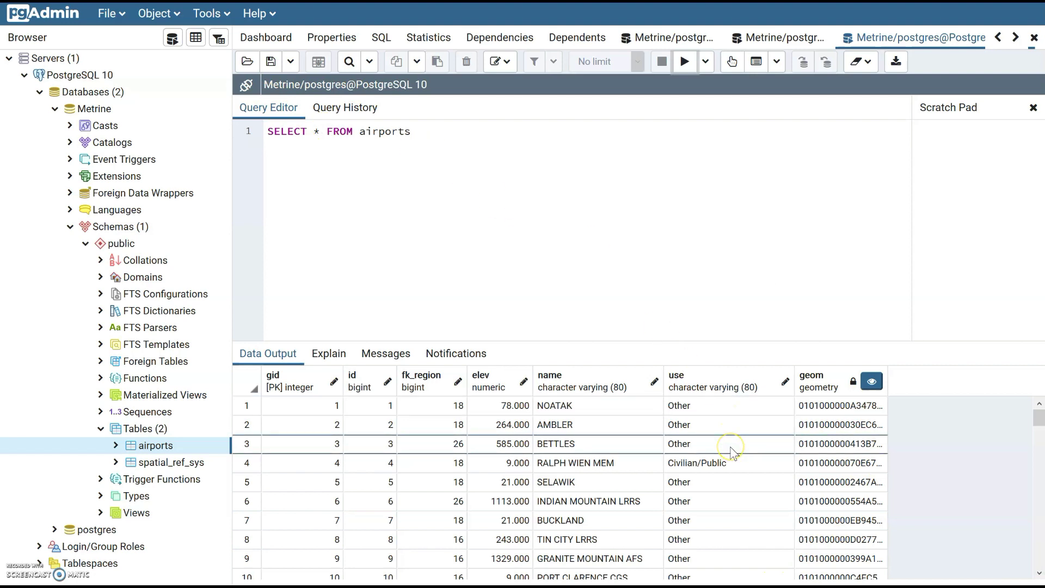
{"action": "left_click", "coordinate": [345, 407]}
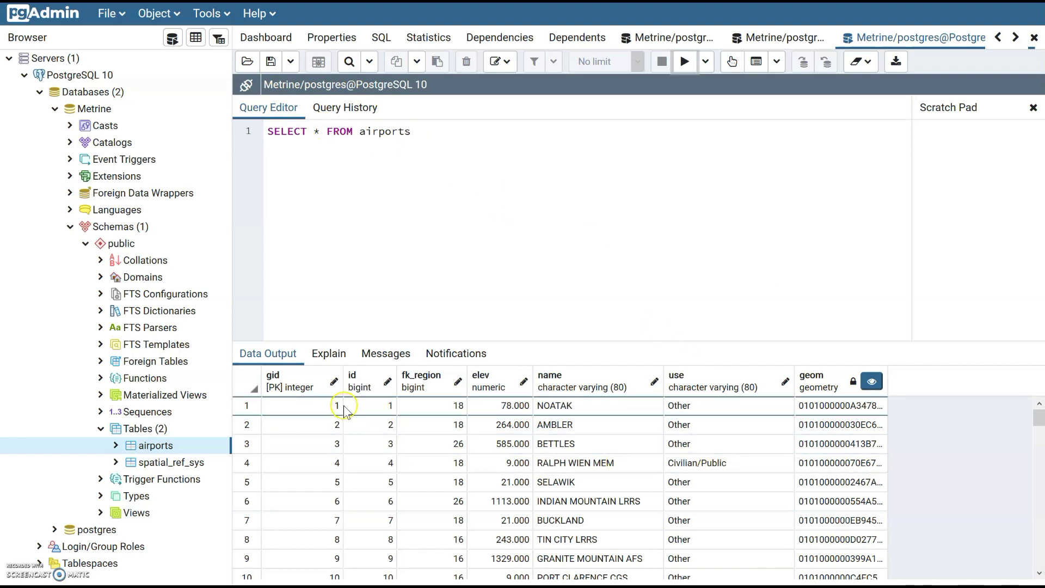
{"action": "left_click", "coordinate": [364, 479]}
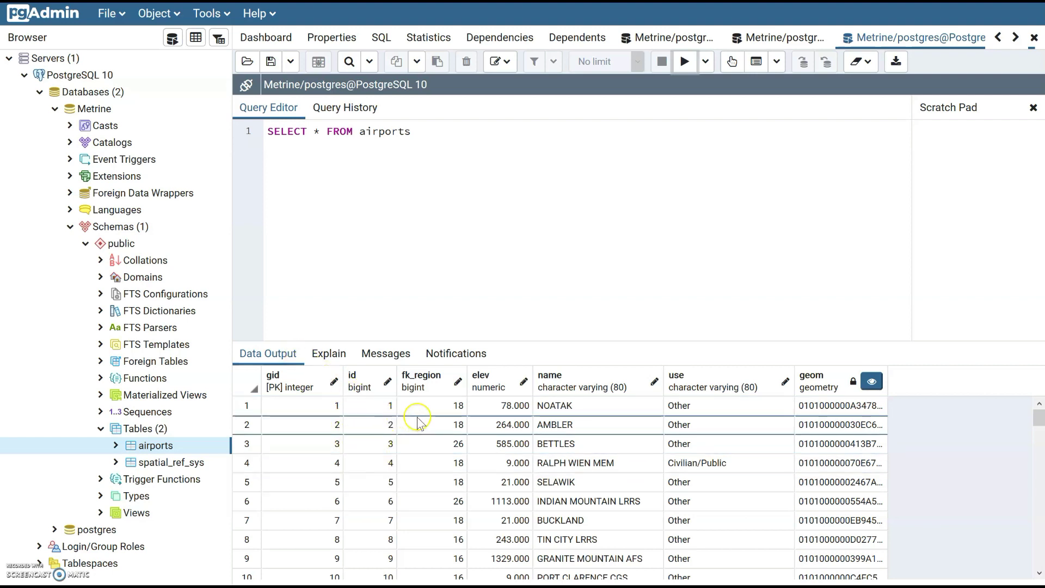
{"action": "scroll", "coordinate": [439, 420], "scroll_direction": "down", "scroll_amount": 8}
{"action": "scroll", "coordinate": [441, 435], "scroll_direction": "down", "scroll_amount": 8}
{"action": "scroll", "coordinate": [443, 436], "scroll_direction": "down", "scroll_amount": 6}
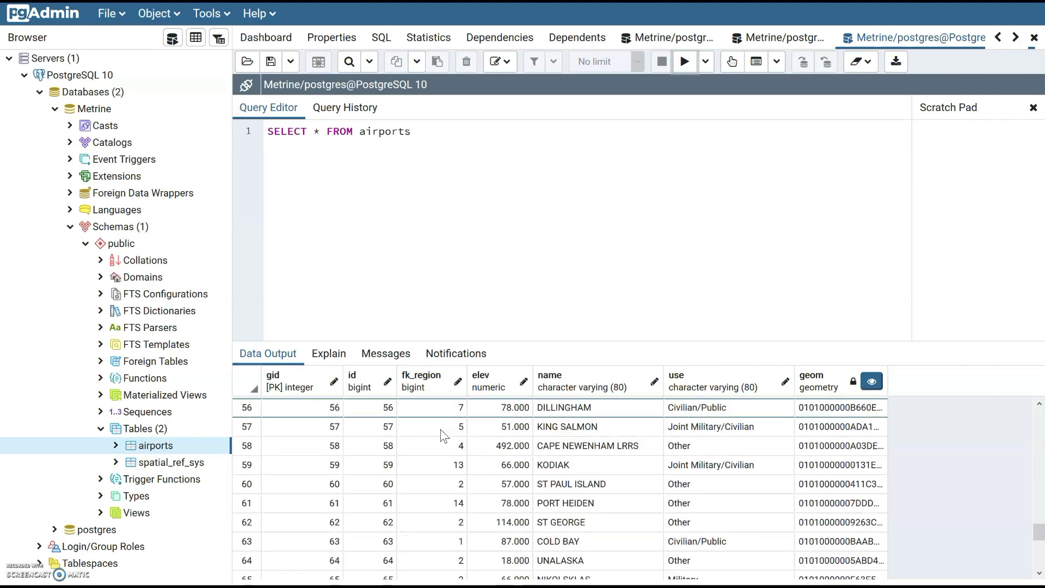
{"action": "scroll", "coordinate": [444, 435], "scroll_direction": "down", "scroll_amount": 1}
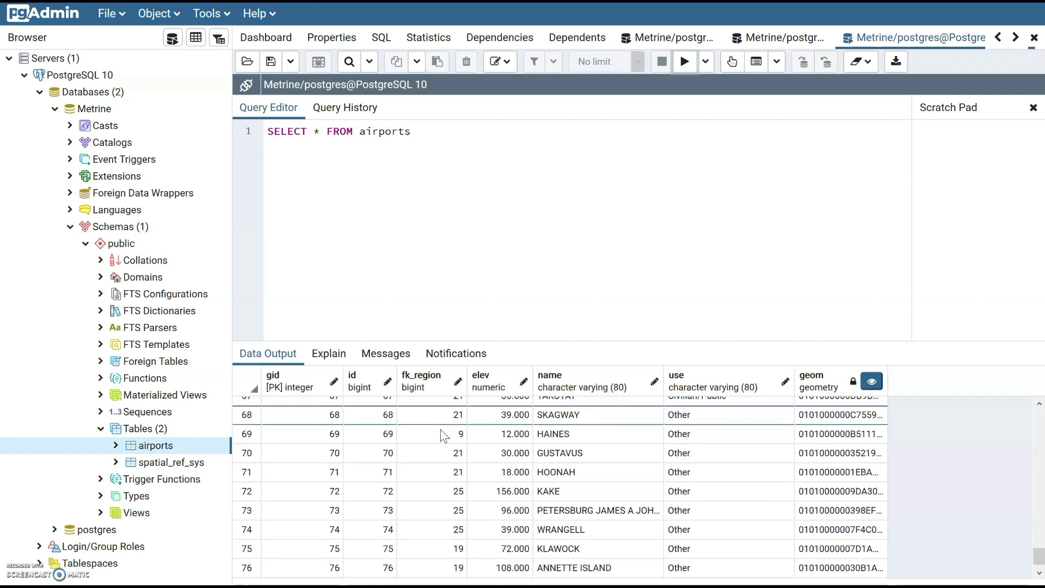
{"action": "key", "text": "F5"}
{"action": "left_click", "coordinate": [487, 201]}
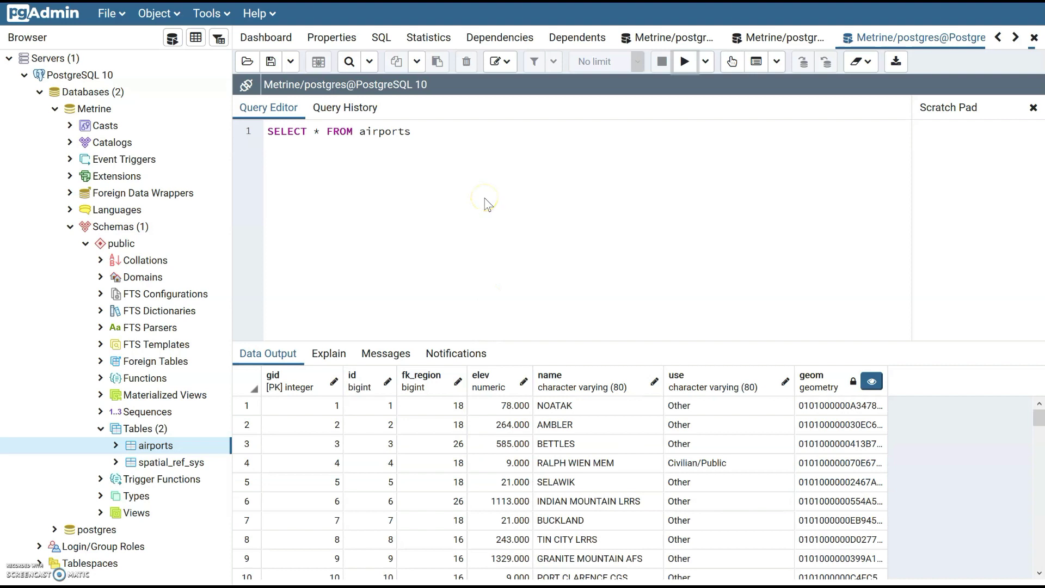